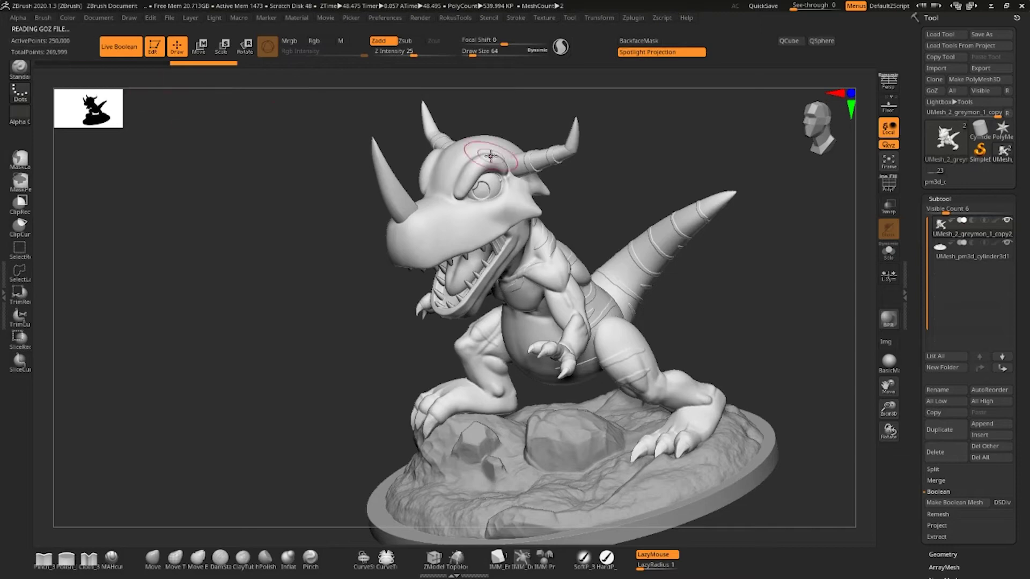
# Orbit the finished dinosaur, then switch from Move mode to Draw mode with Q
pyautogui.moveTo(644, 182); pyautogui.dragTo(356, 193)
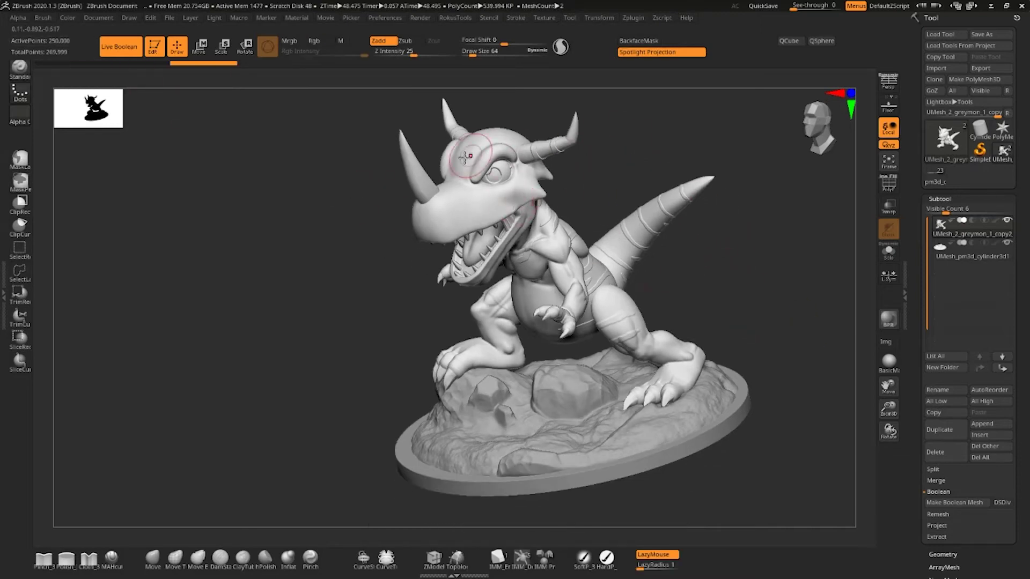
pyautogui.moveTo(754, 222); pyautogui.dragTo(772, 229)
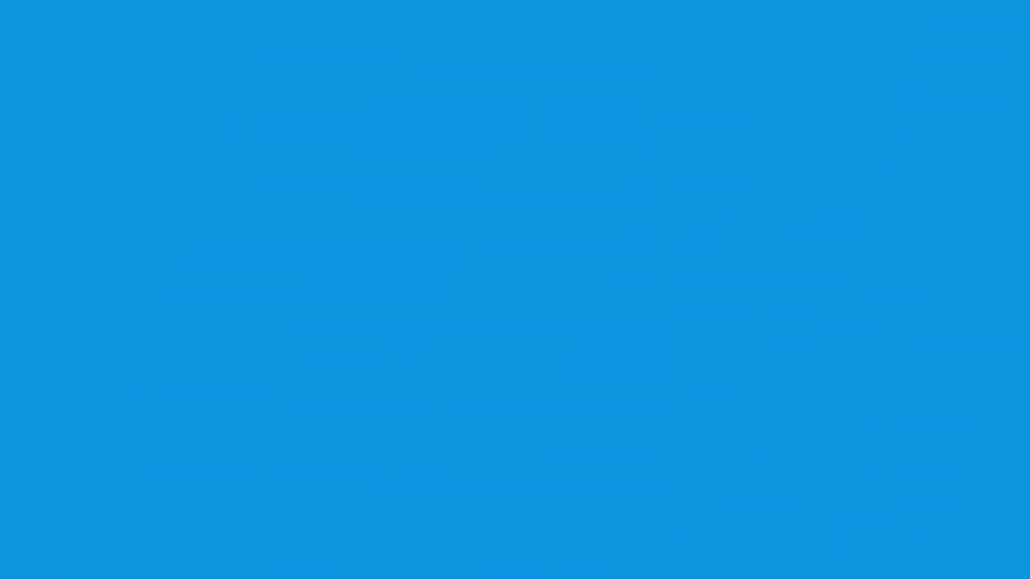
pyautogui.press('q')
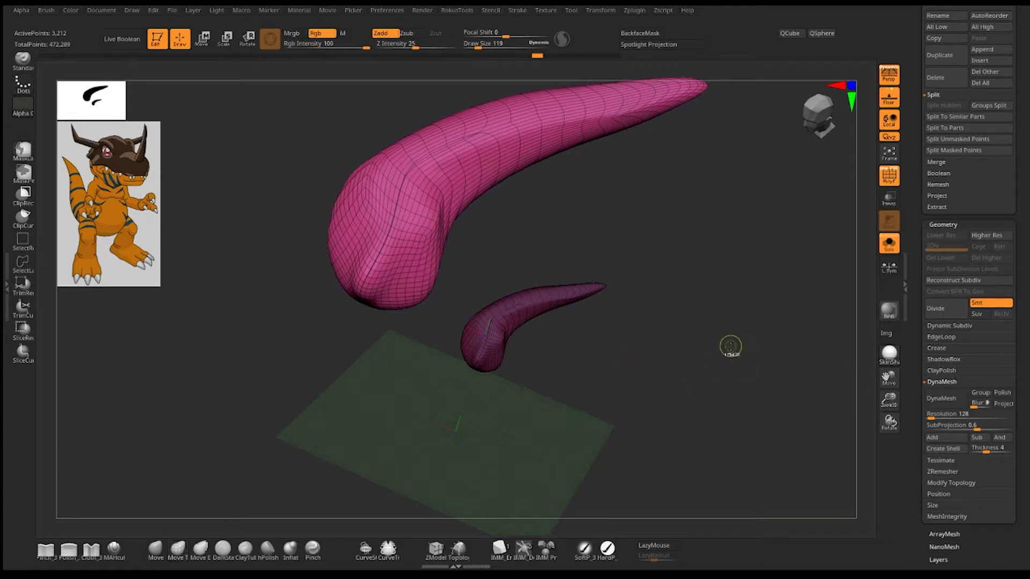
# Set ZRemesher Target Polygons Count to 5 and retopologize the tail meshes to 4,837 points
pyautogui.click(939, 471)
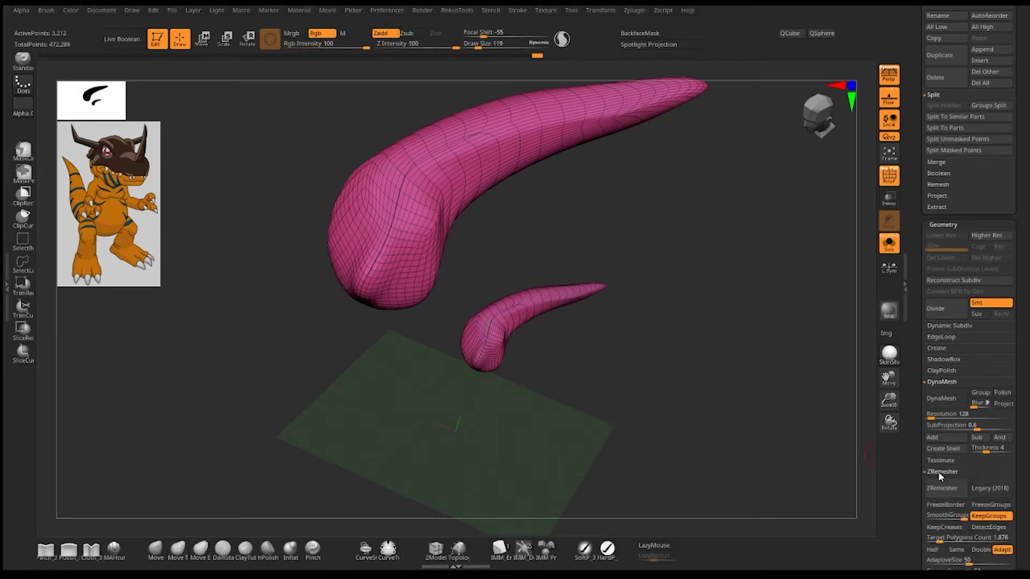
pyautogui.scroll(-2, 1021, 403)
pyautogui.scroll(-2, 1013, 408)
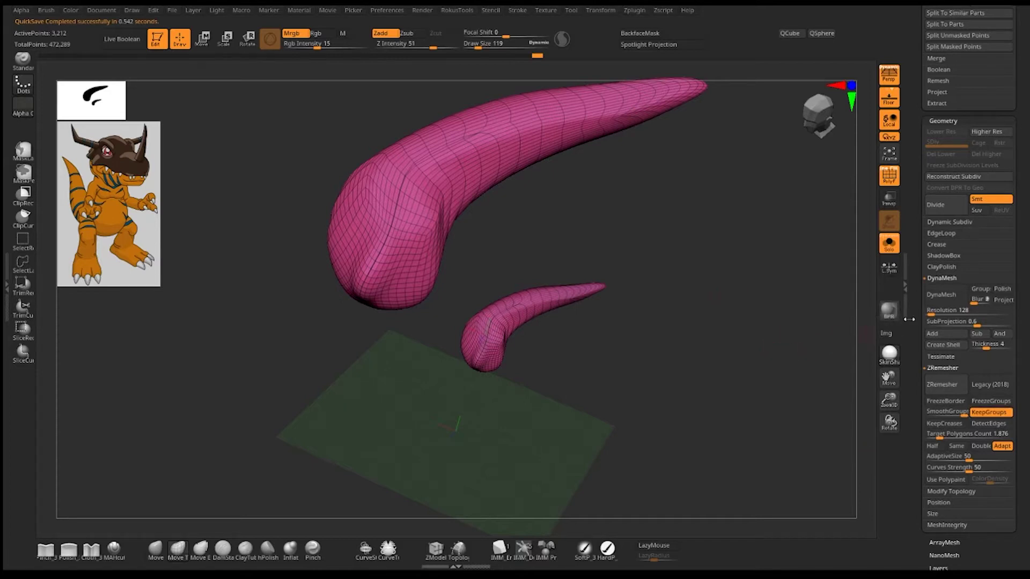
pyautogui.click(947, 311)
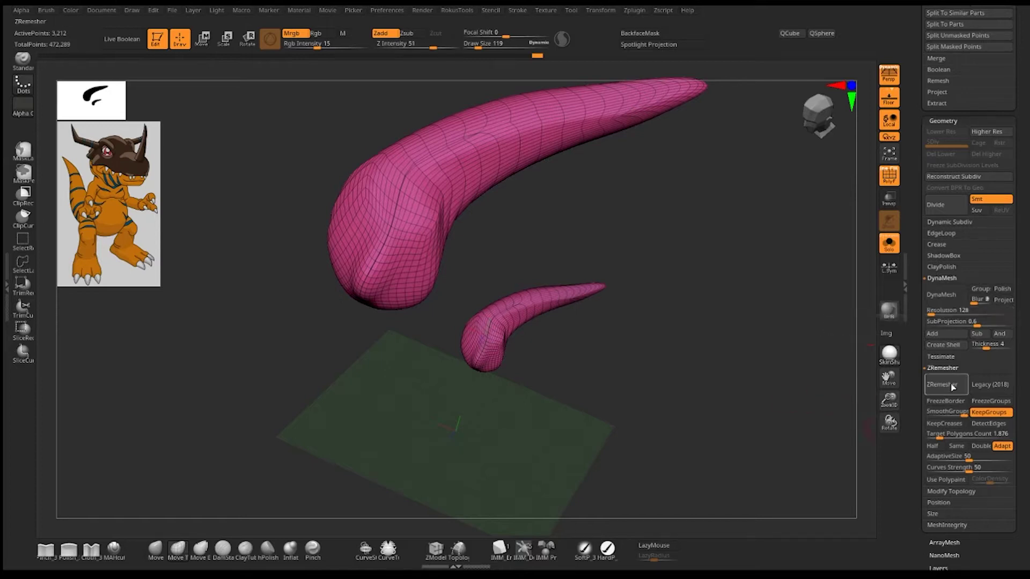
pyautogui.click(937, 434)
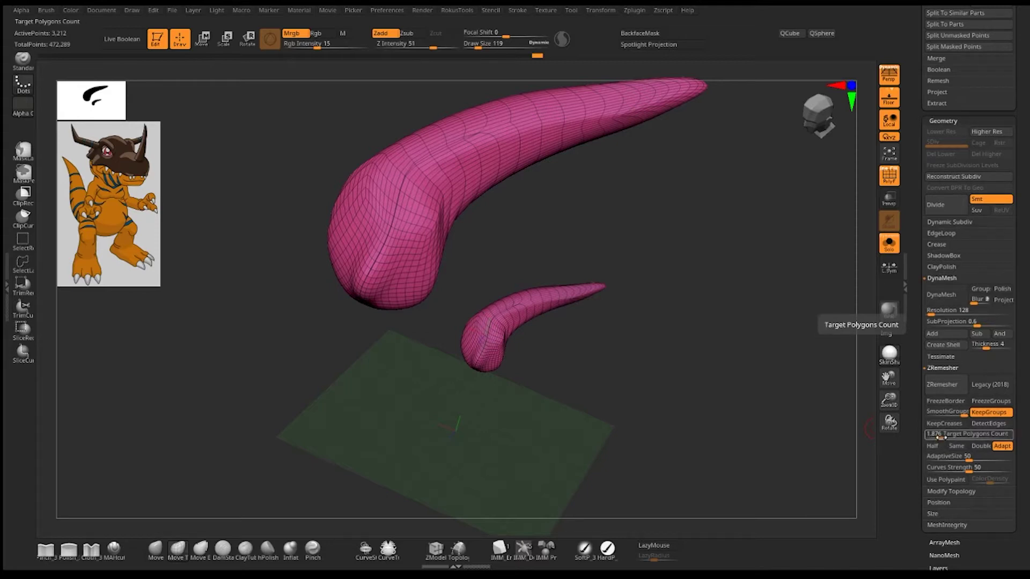
pyautogui.moveTo(938, 437)
pyautogui.mouseDown()
pyautogui.moveTo(958, 437)
pyautogui.moveTo(946, 439)
pyautogui.mouseUp()
pyautogui.moveTo(938, 438); pyautogui.dragTo(936, 437)
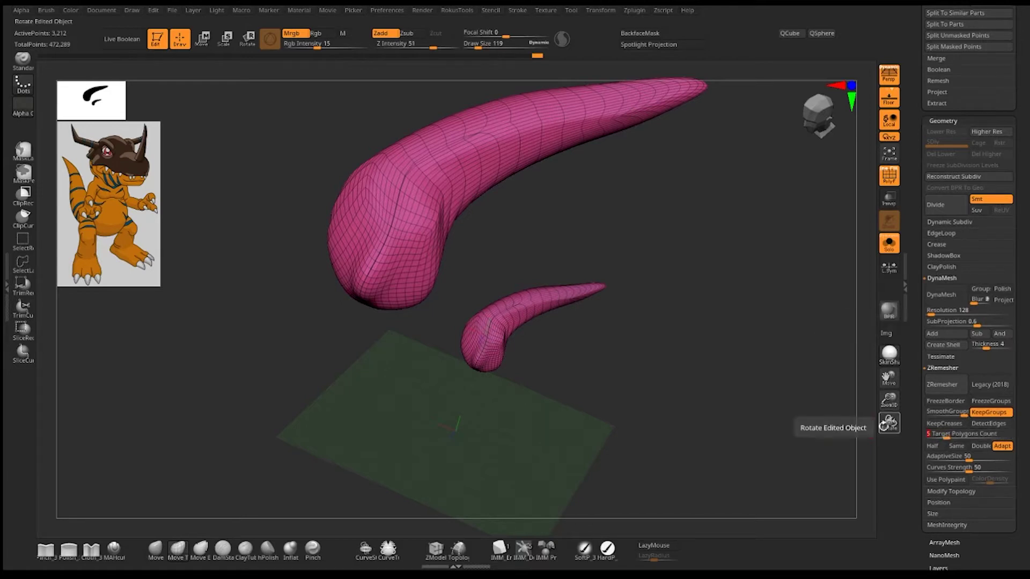
pyautogui.click(941, 385)
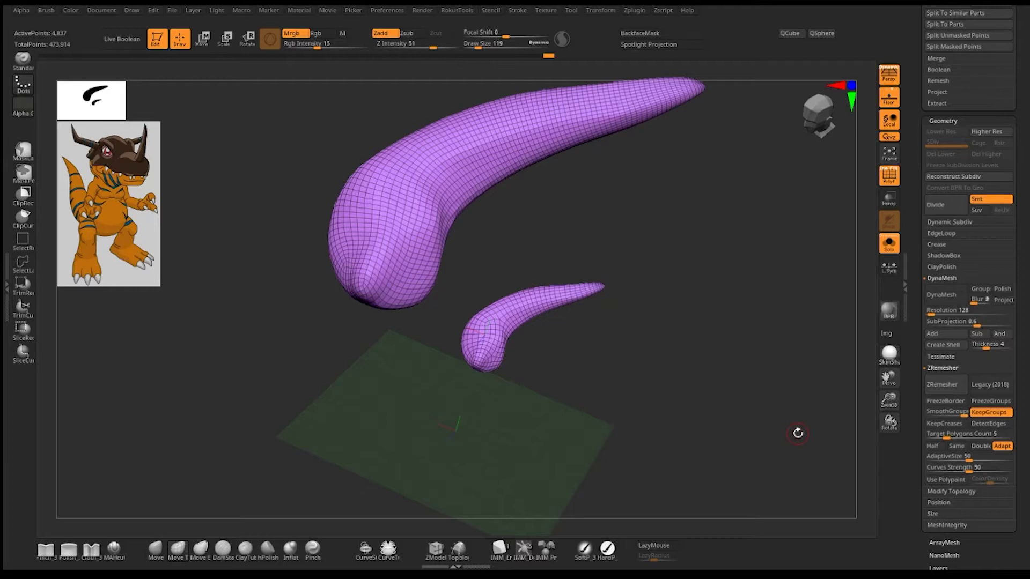
# Choose a different sculpting brush and pull a thin spike out of the large tail
pyautogui.moveTo(538, 204); pyautogui.dragTo(511, 192)
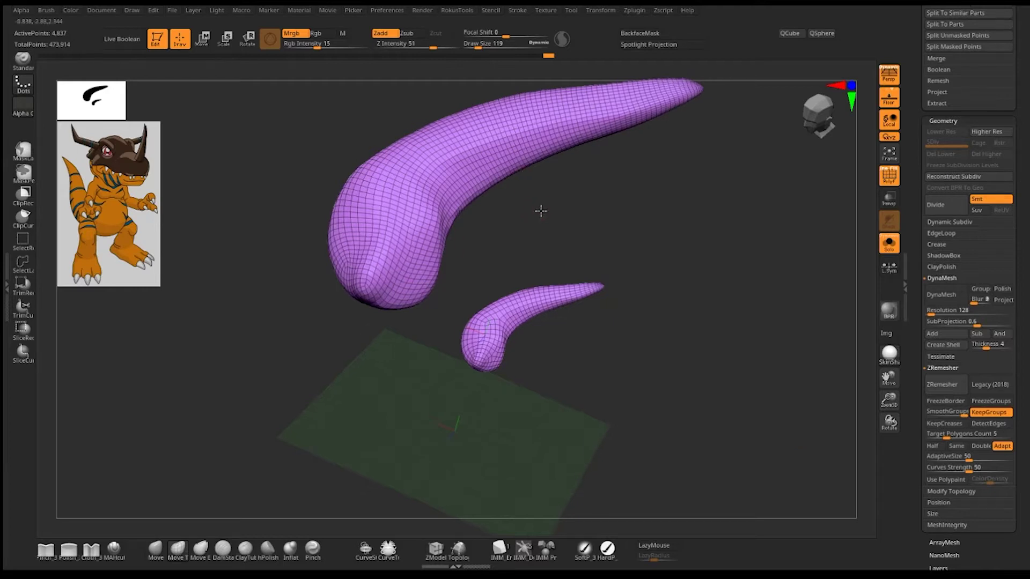
pyautogui.press('b')
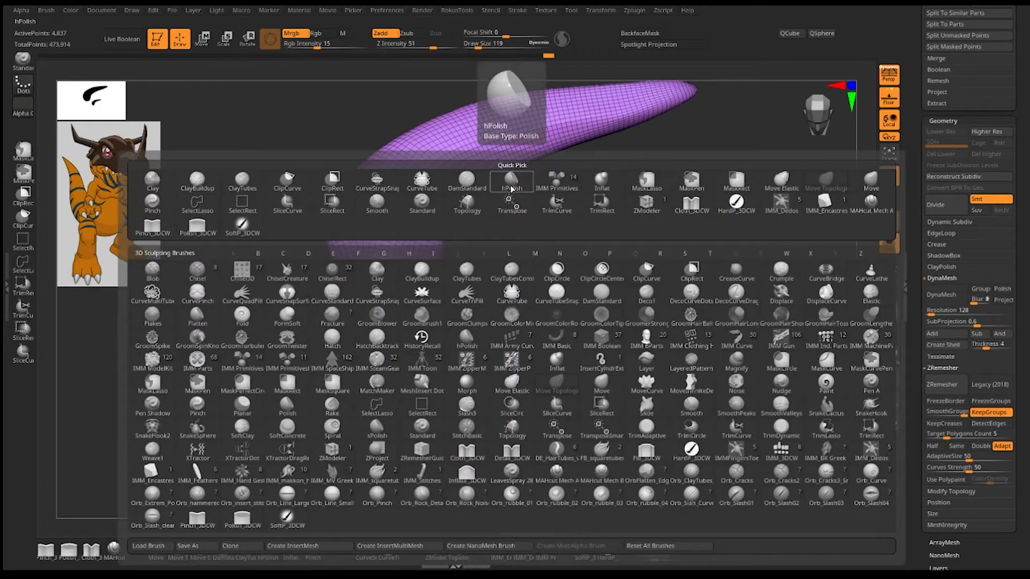
pyautogui.click(489, 174)
pyautogui.press('space')
pyautogui.moveTo(489, 173)
pyautogui.mouseDown()
pyautogui.moveTo(520, 199)
pyautogui.moveTo(701, 286)
pyautogui.mouseUp()
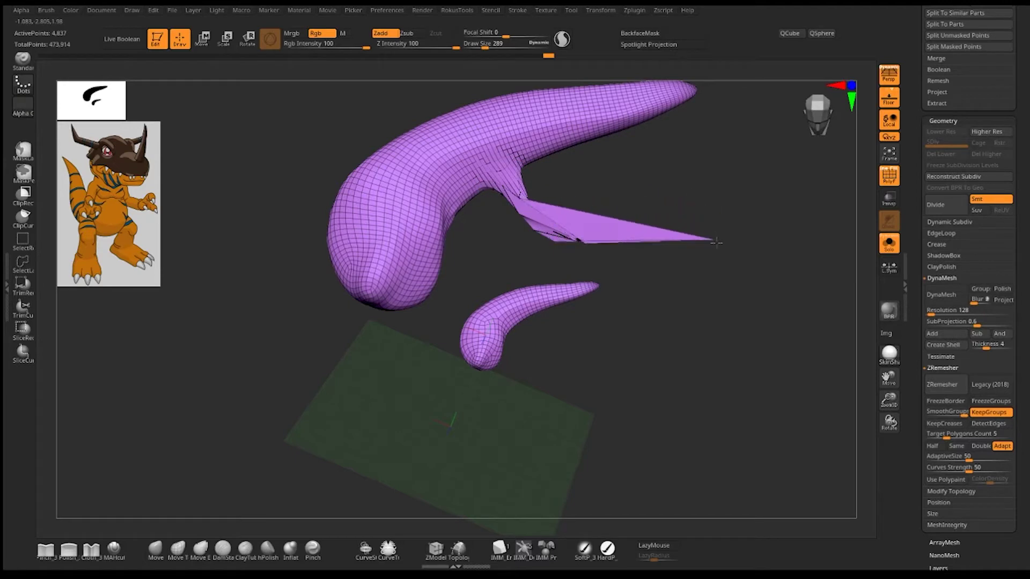
# Rerun ZRemesher on the spiked tail and orbit and zoom to inspect it
pyautogui.click(941, 384)
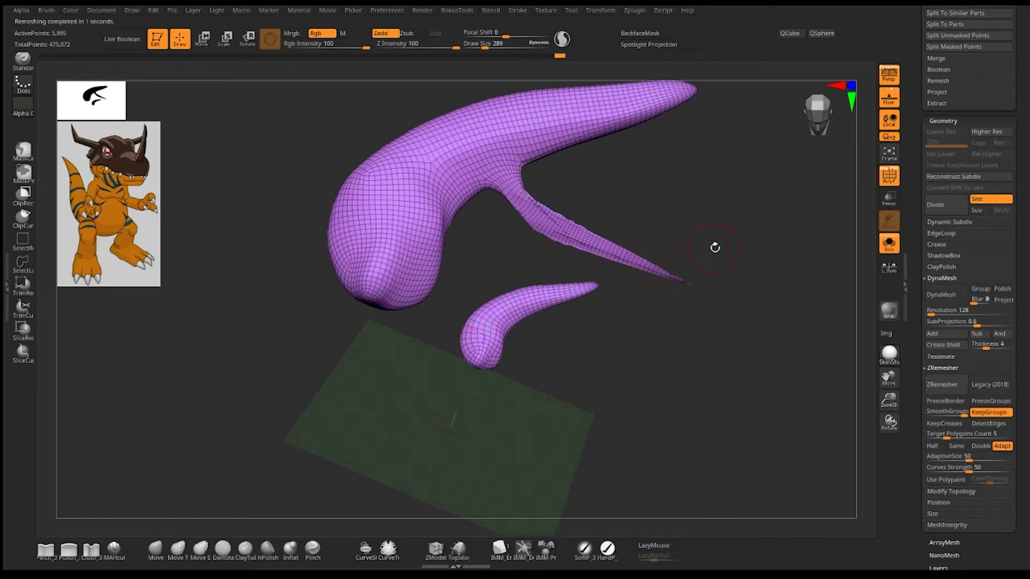
pyautogui.moveTo(713, 246)
pyautogui.keyDown('ctrl'); pyautogui.mouseDown(button='right')
pyautogui.moveTo(724, 266)
pyautogui.moveTo(714, 311)
pyautogui.mouseUp(button='right'); pyautogui.keyUp('ctrl')
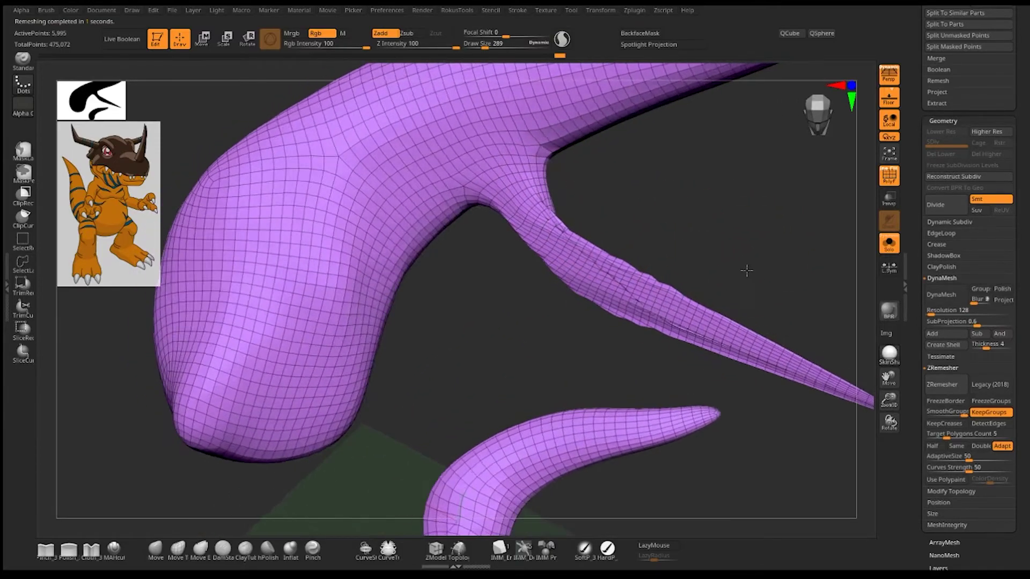
pyautogui.moveTo(761, 250)
pyautogui.mouseDown(button='right')
pyautogui.moveTo(684, 262)
pyautogui.moveTo(743, 227)
pyautogui.moveTo(700, 198)
pyautogui.mouseUp(button='right')
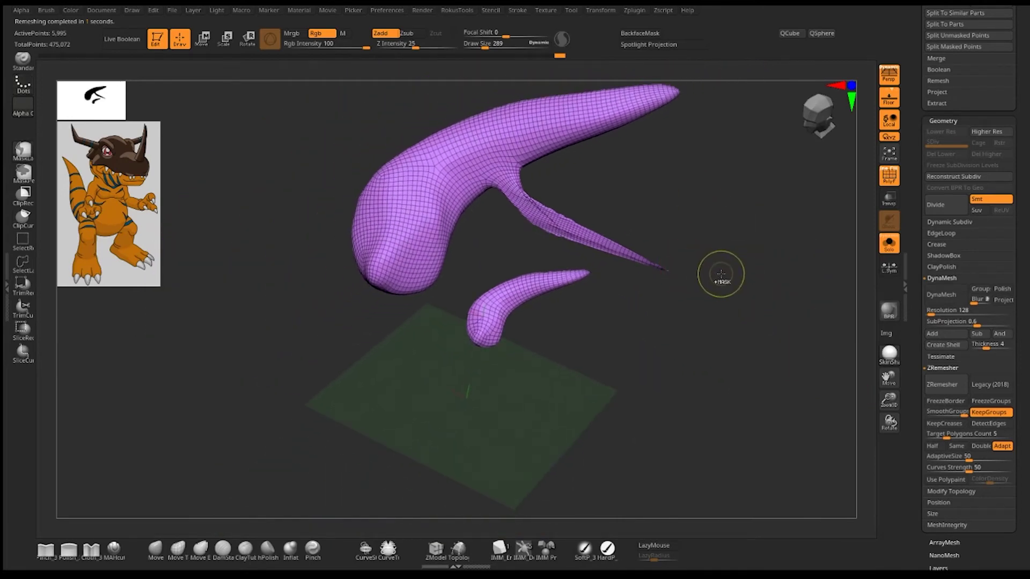
pyautogui.keyDown('ctrl'); pyautogui.moveTo(719, 276); pyautogui.dragTo(728, 277, button='right'); pyautogui.keyUp('ctrl')
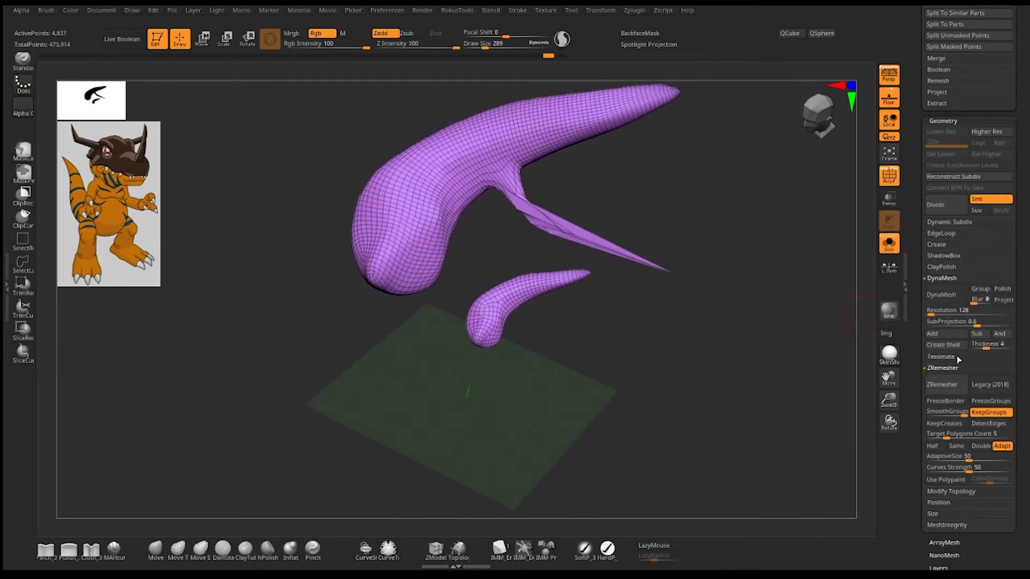
# DynaMesh the large tail into a dense surface and view it up close
pyautogui.click(946, 297)
pyautogui.moveTo(776, 239)
pyautogui.keyDown('ctrl'); pyautogui.mouseDown(button='right')
pyautogui.moveTo(824, 386)
pyautogui.moveTo(777, 251)
pyautogui.moveTo(478, 324)
pyautogui.mouseUp(button='right'); pyautogui.keyUp('ctrl')
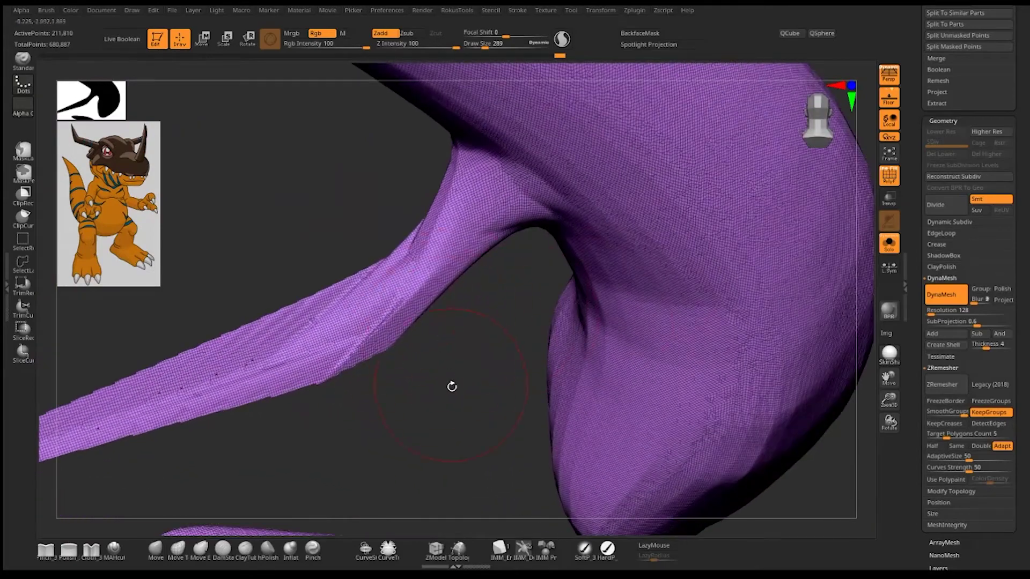
pyautogui.moveTo(451, 386)
pyautogui.mouseDown(button='right')
pyautogui.moveTo(467, 322)
pyautogui.moveTo(483, 310)
pyautogui.moveTo(667, 286)
pyautogui.mouseUp(button='right')
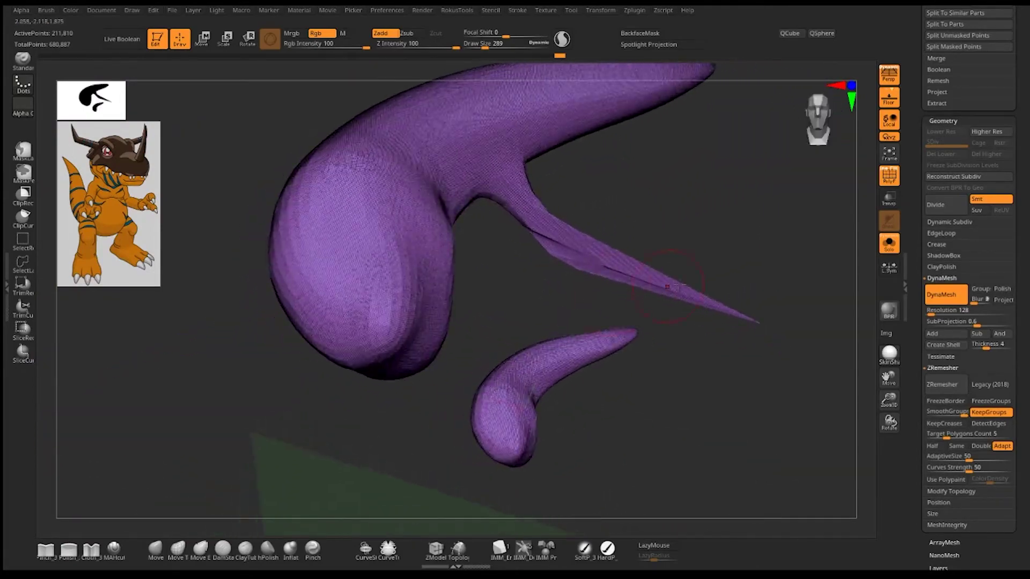
# Lower Draw Size to 188 and pull a second spike and a branch from the tail
pyautogui.press('space')
pyautogui.moveTo(747, 240); pyautogui.dragTo(738, 239)
pyautogui.moveTo(542, 209); pyautogui.dragTo(748, 174)
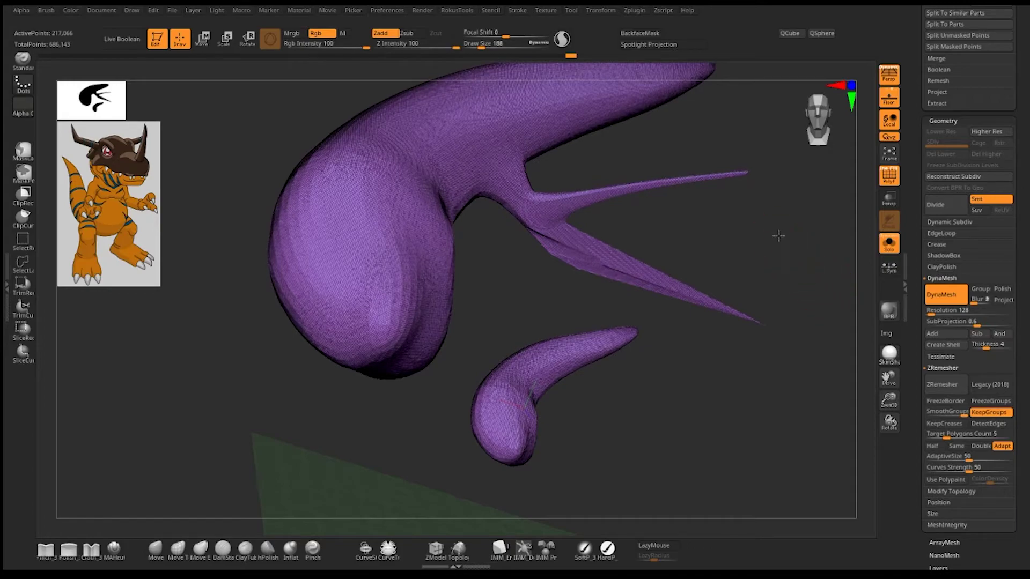
pyautogui.keyDown('alt'); pyautogui.moveTo(777, 231); pyautogui.dragTo(782, 288); pyautogui.keyUp('alt')
pyautogui.moveTo(692, 189); pyautogui.dragTo(793, 273)
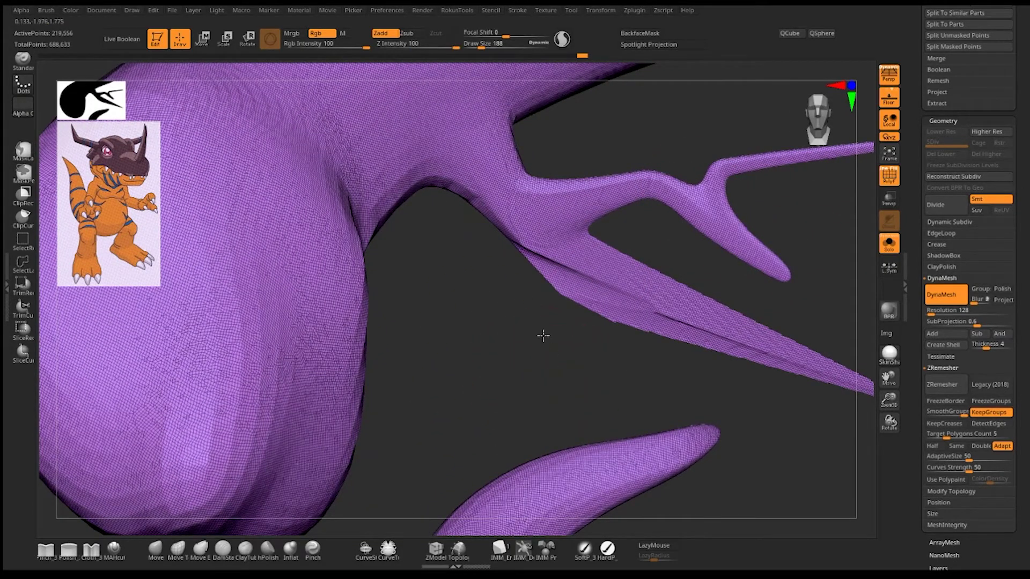
pyautogui.moveTo(543, 335)
pyautogui.mouseDown()
pyautogui.moveTo(573, 307)
pyautogui.moveTo(718, 425)
pyautogui.mouseUp()
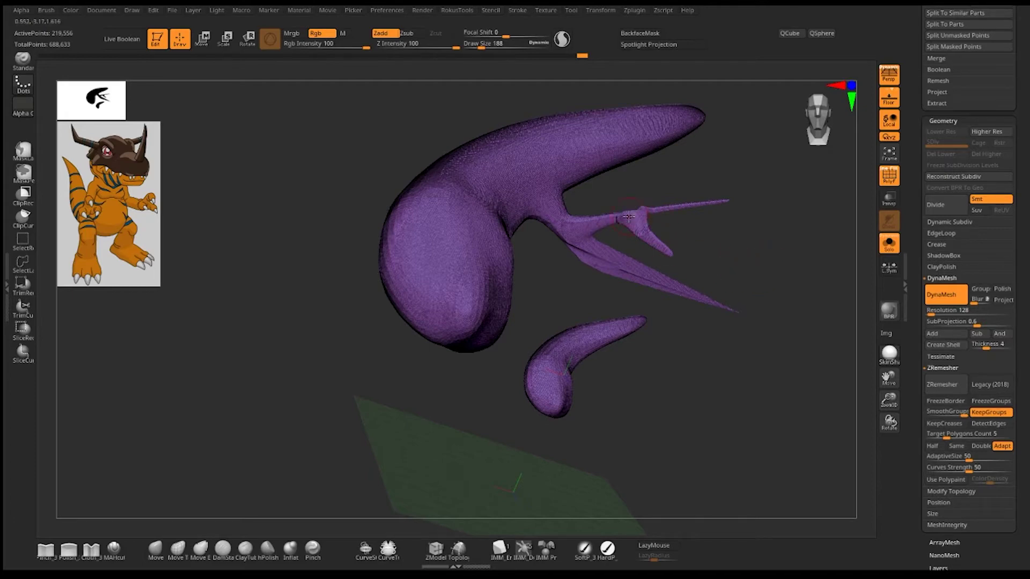
pyautogui.moveTo(813, 267); pyautogui.dragTo(797, 270)
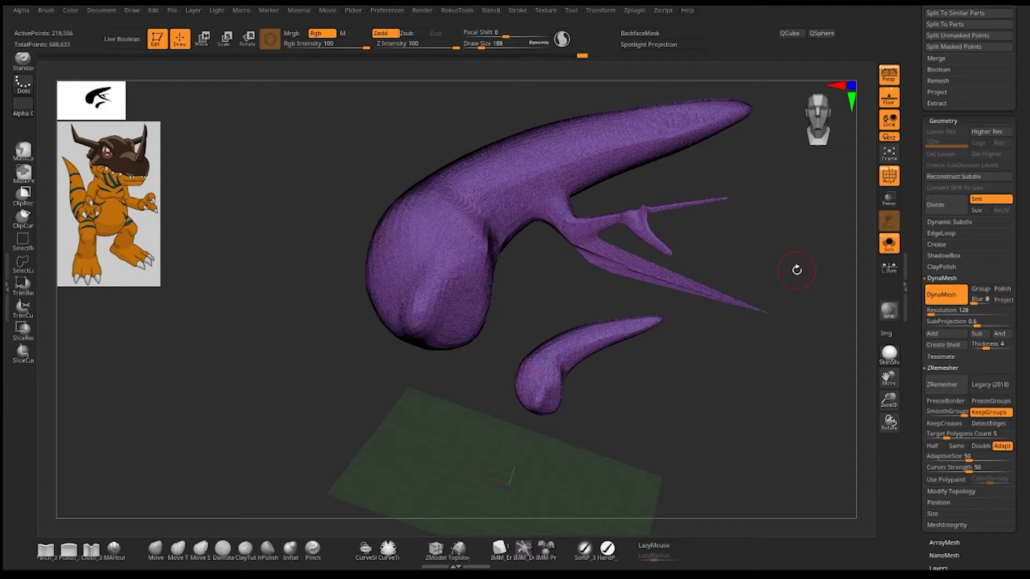
# Undo the large spiked tail, keeping the small one, then toggle Solo off and back on
pyautogui.press('ctrl')
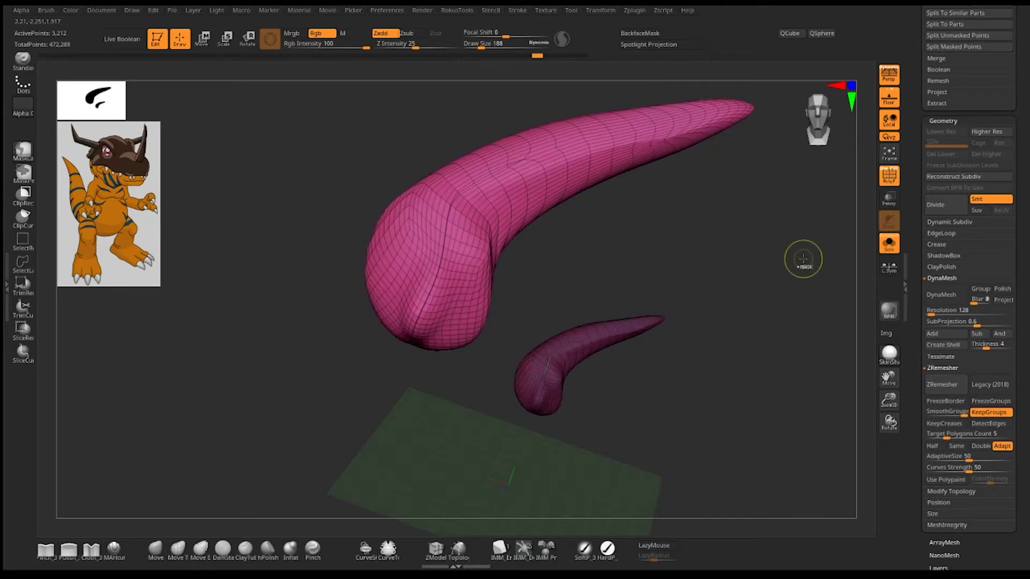
pyautogui.hotkey('ctrl', 'z')
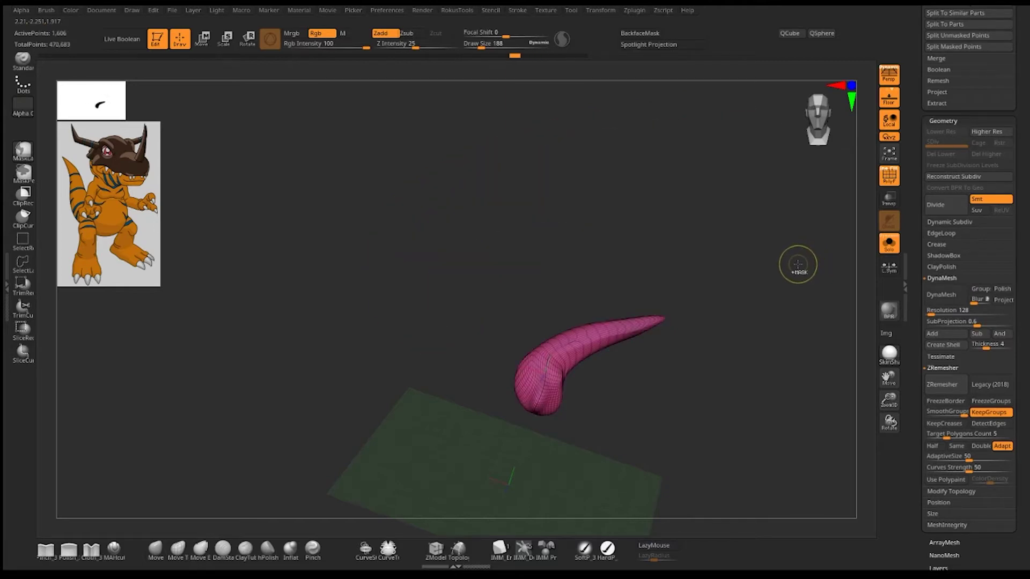
pyautogui.click(888, 243)
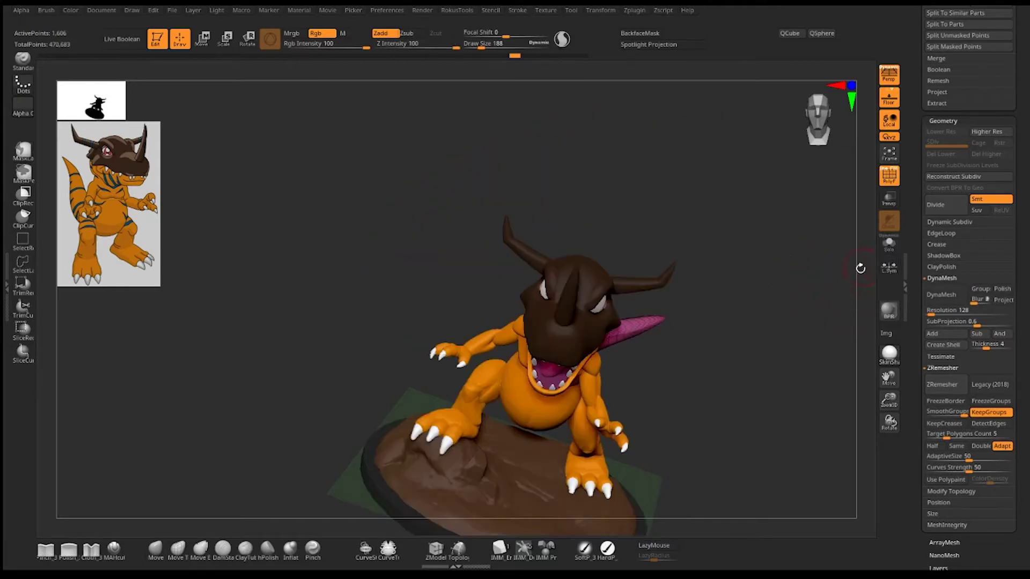
pyautogui.moveTo(858, 267); pyautogui.dragTo(827, 300)
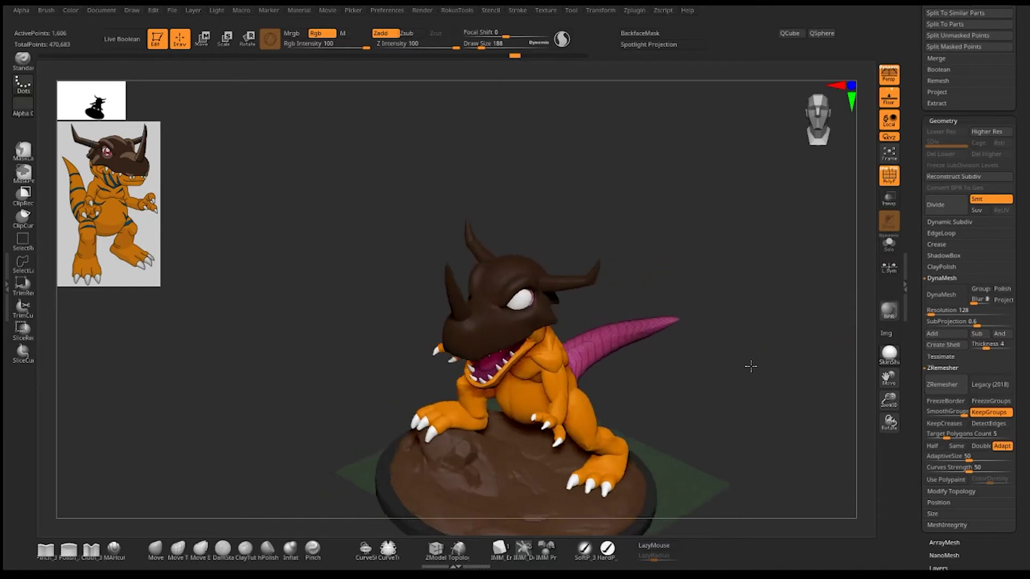
pyautogui.click(889, 245)
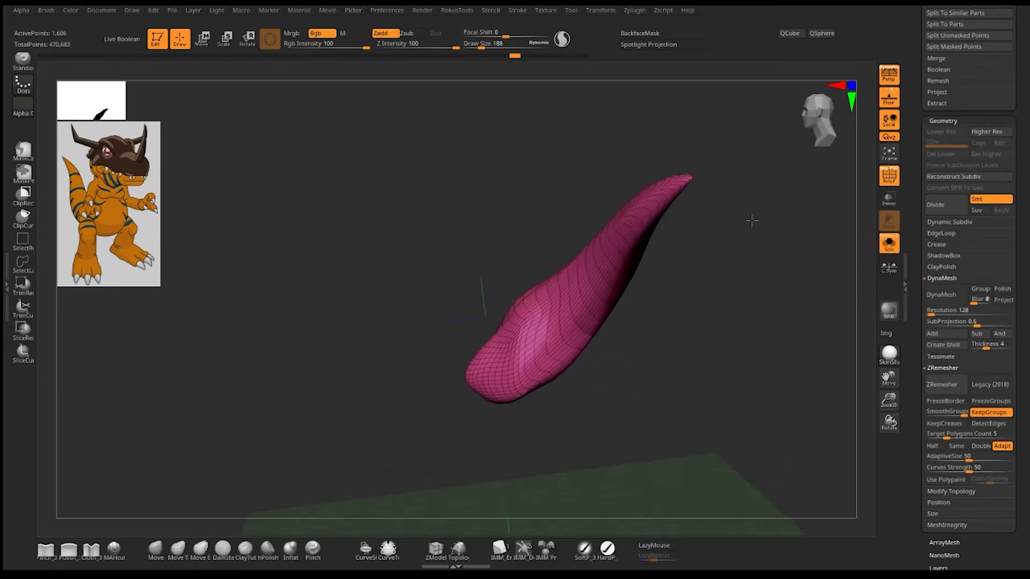
pyautogui.moveTo(741, 279)
pyautogui.mouseDown()
pyautogui.moveTo(772, 292)
pyautogui.moveTo(747, 329)
pyautogui.moveTo(696, 347)
pyautogui.mouseUp()
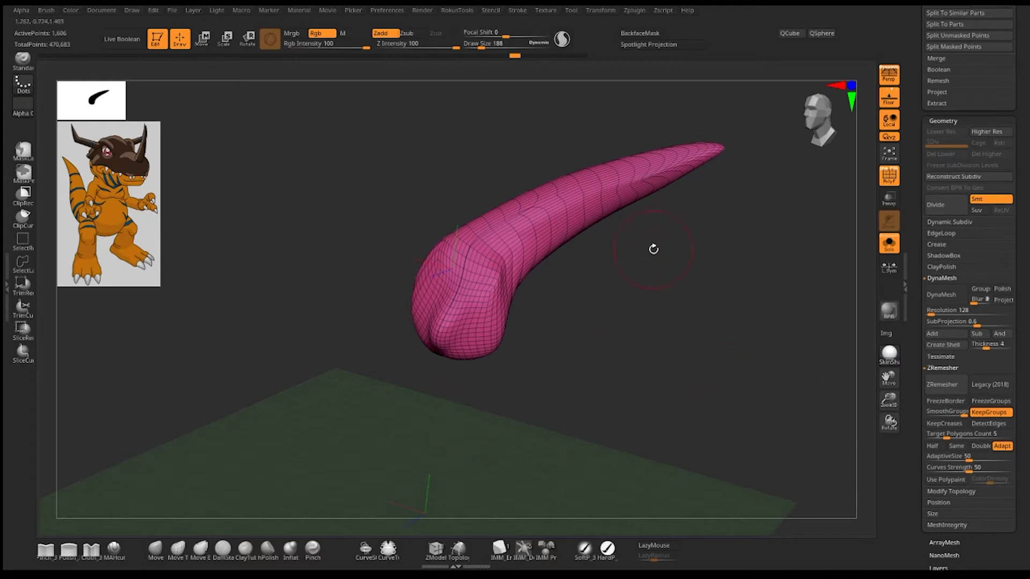
pyautogui.moveTo(696, 342); pyautogui.dragTo(732, 358)
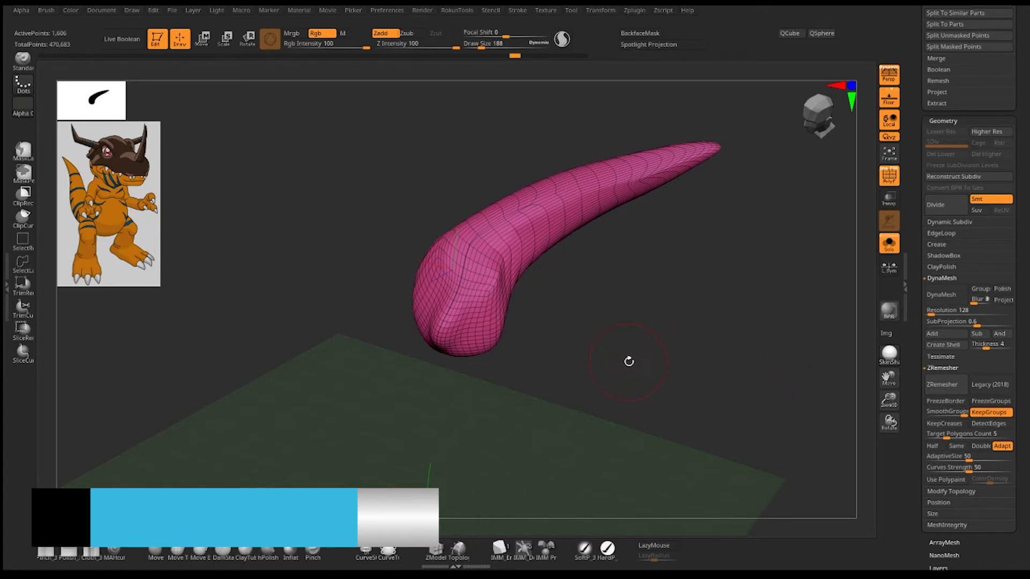
pyautogui.moveTo(627, 361)
pyautogui.mouseDown()
pyautogui.moveTo(646, 347)
pyautogui.moveTo(664, 355)
pyautogui.mouseUp()
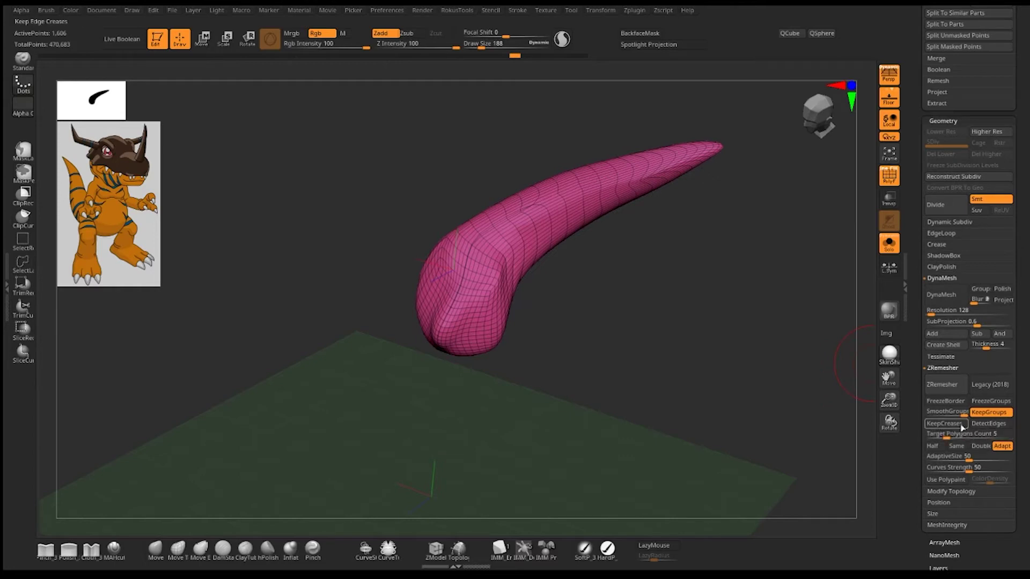
# Retopologize the tail with ZRemesher, then rerun it with Adapt turned off
pyautogui.click(931, 389)
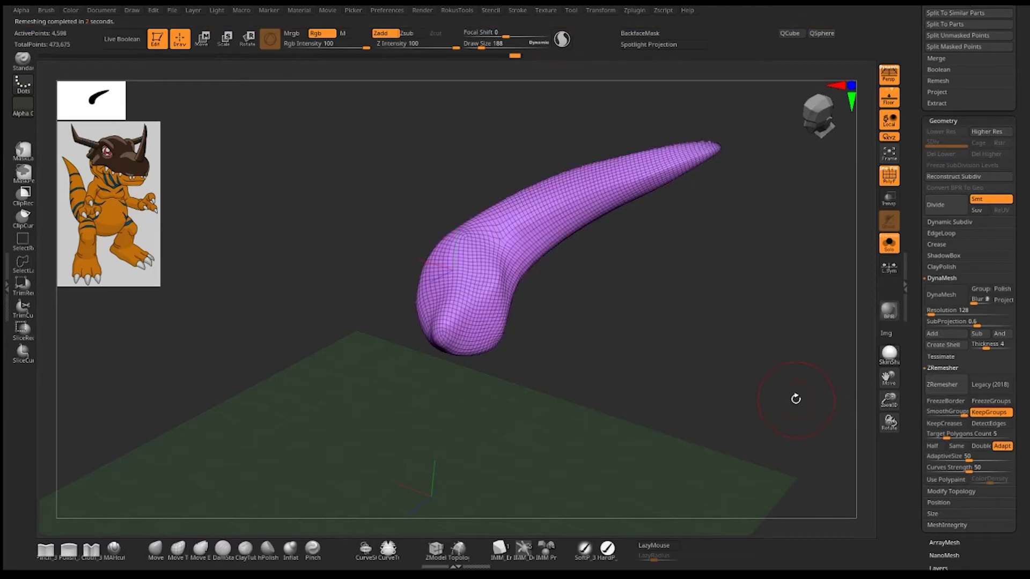
pyautogui.moveTo(724, 329)
pyautogui.keyDown('alt'); pyautogui.mouseDown()
pyautogui.moveTo(735, 360)
pyautogui.moveTo(742, 319)
pyautogui.moveTo(729, 356)
pyautogui.mouseUp(); pyautogui.keyUp('alt')
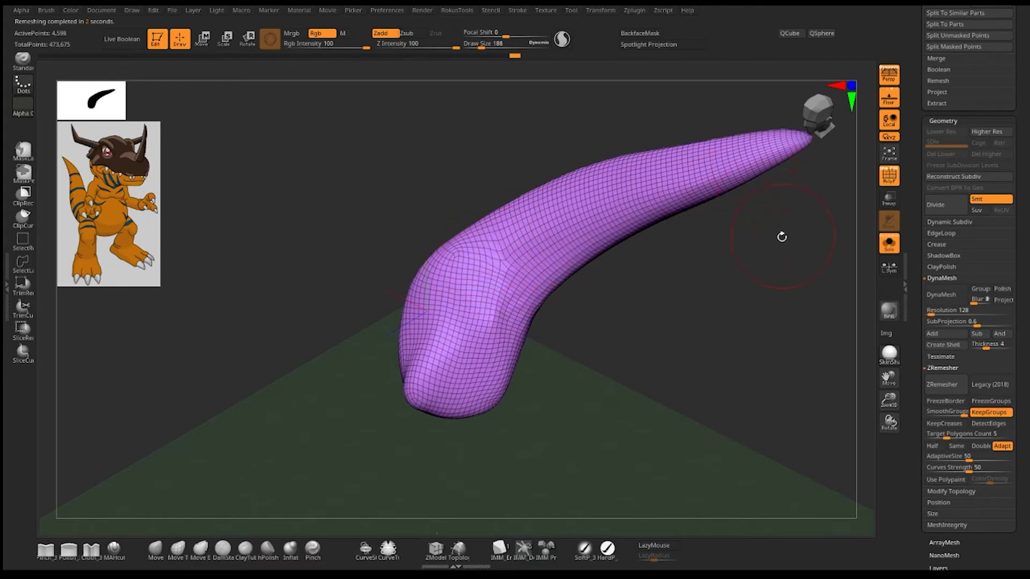
pyautogui.keyDown('alt'); pyautogui.moveTo(781, 236); pyautogui.dragTo(612, 257); pyautogui.keyUp('alt')
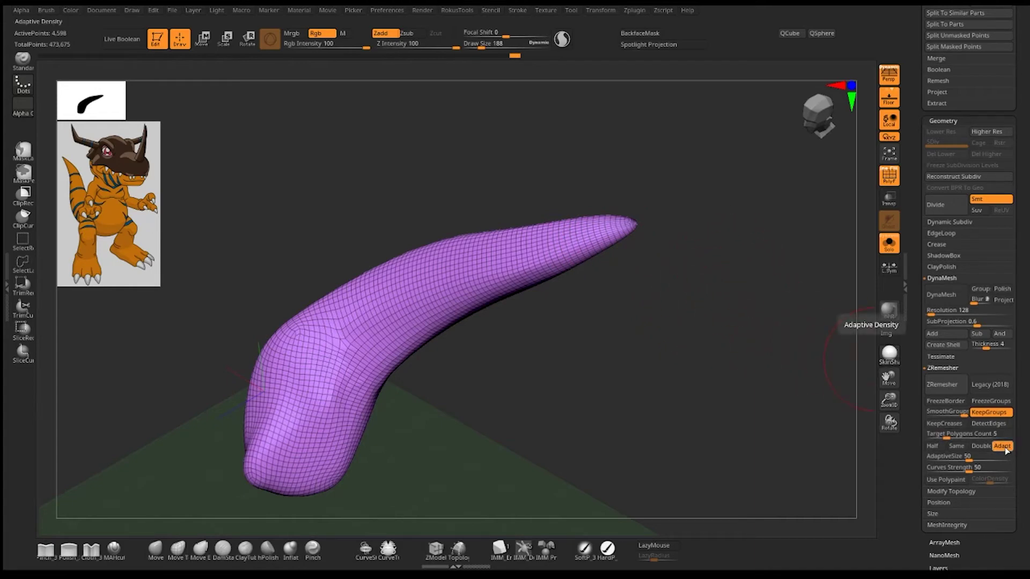
pyautogui.click(945, 386)
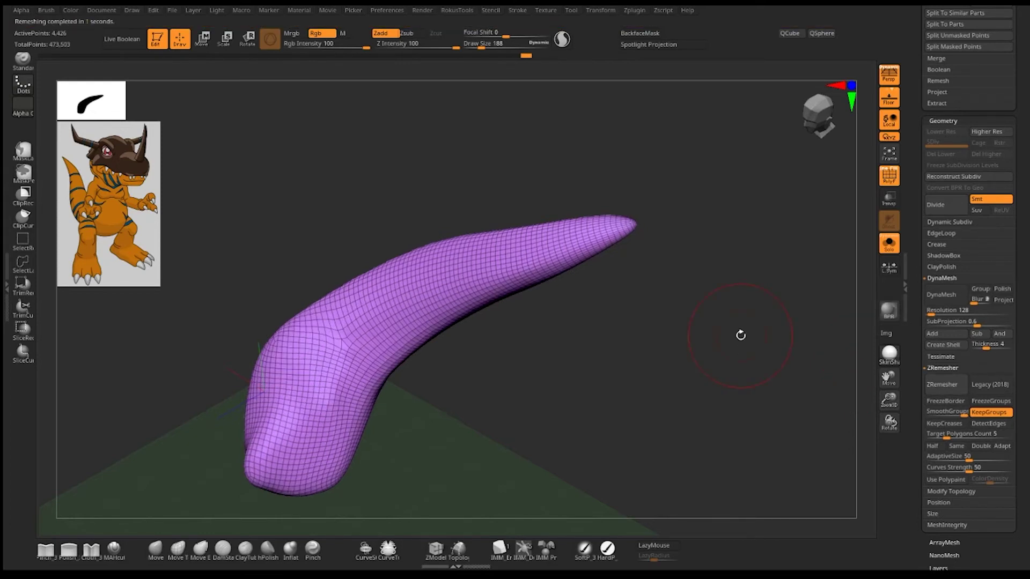
pyautogui.moveTo(705, 308); pyautogui.dragTo(662, 224)
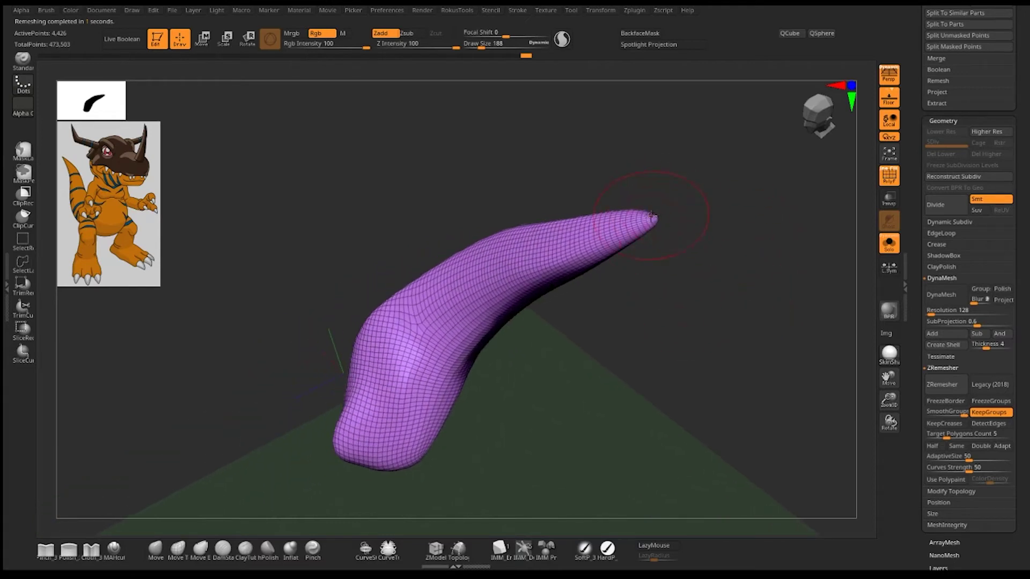
# Try a DynaMesh rebuild on the tail with the mask brush, then undo it
pyautogui.press('ctrl')
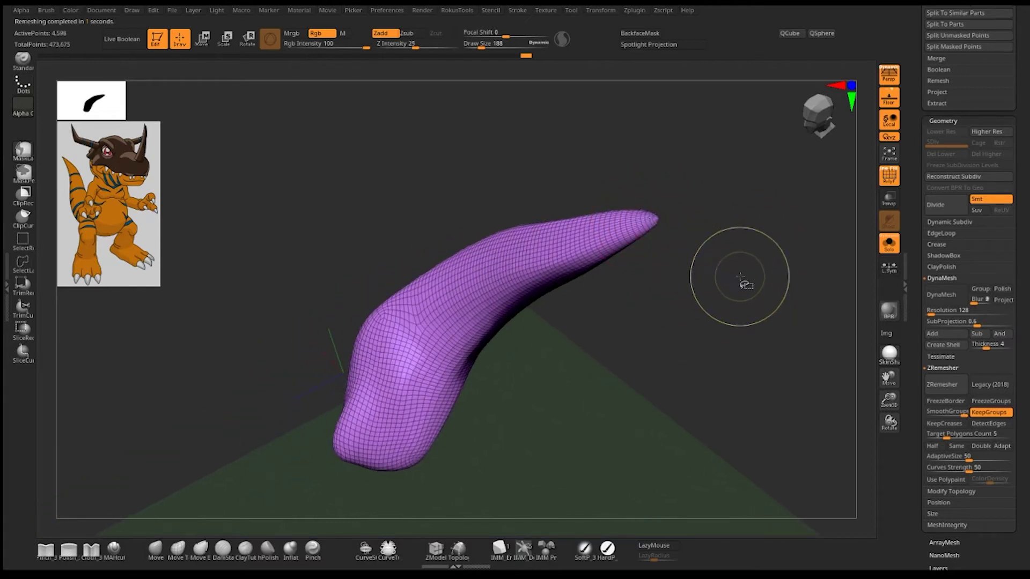
pyautogui.keyDown('ctrl'); pyautogui.moveTo(743, 278); pyautogui.dragTo(741, 280); pyautogui.keyUp('ctrl')
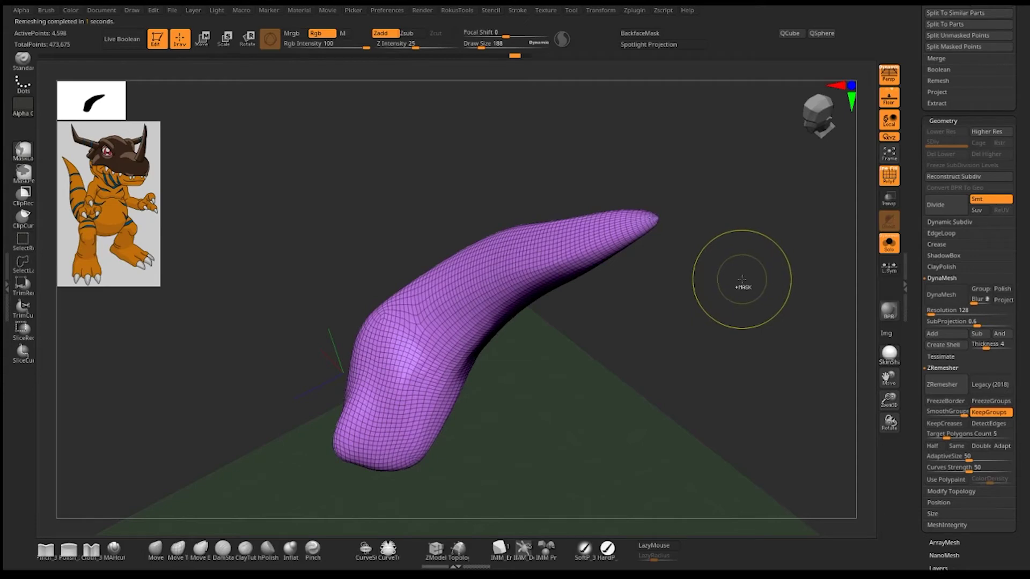
pyautogui.hotkey('ctrl', 'z')
pyautogui.moveTo(731, 333)
pyautogui.mouseDown()
pyautogui.moveTo(728, 342)
pyautogui.moveTo(811, 234)
pyautogui.mouseUp()
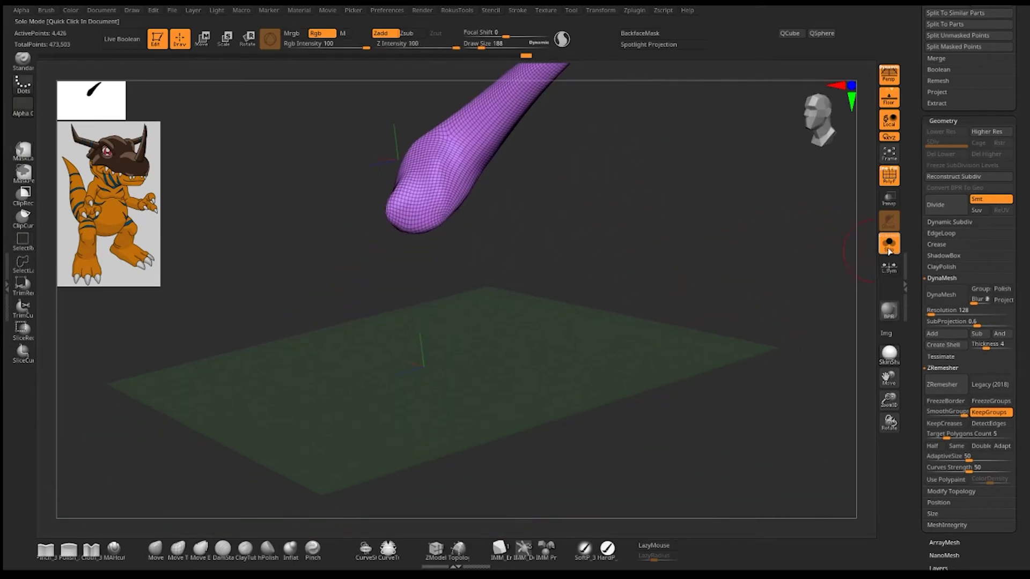
# Turn Solo off and hide the wireframe to view the whole dinosaur
pyautogui.click(889, 247)
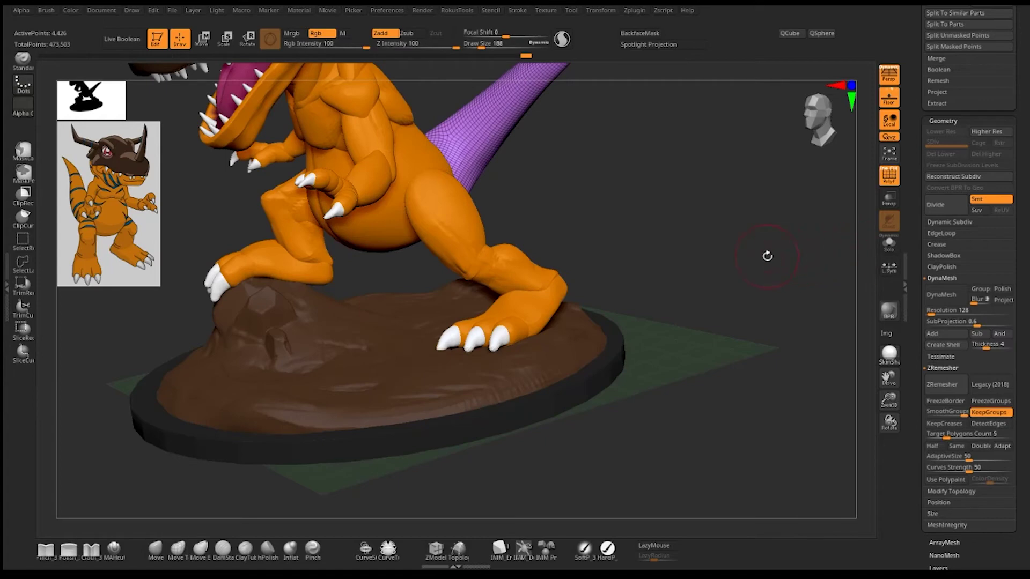
pyautogui.hotkey('shift', 'f')
pyautogui.moveTo(685, 203)
pyautogui.mouseDown()
pyautogui.moveTo(763, 349)
pyautogui.moveTo(726, 365)
pyautogui.moveTo(731, 340)
pyautogui.moveTo(747, 372)
pyautogui.moveTo(758, 218)
pyautogui.moveTo(748, 305)
pyautogui.moveTo(731, 306)
pyautogui.moveTo(740, 301)
pyautogui.mouseUp()
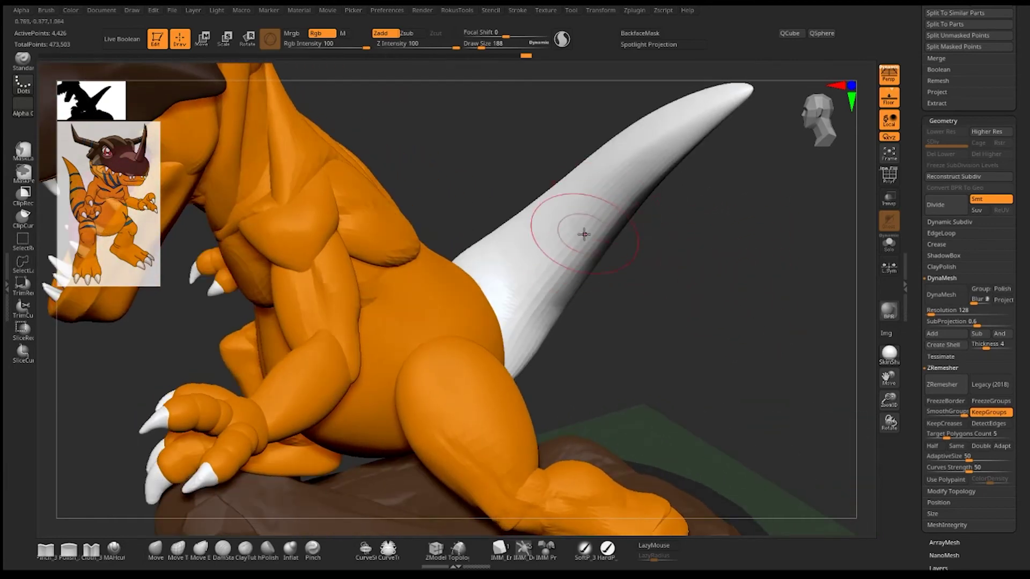
# Set ZRemesher Target Polygons Count to 5 and show the polygon wireframe again
pyautogui.click(934, 437)
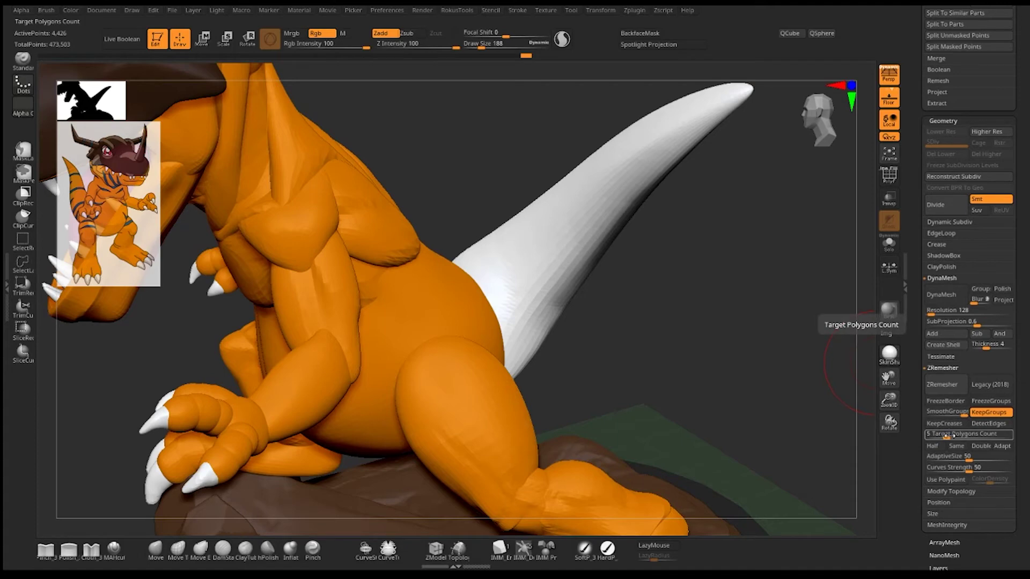
pyautogui.press('Return')
pyautogui.hotkey('shift', 'f')
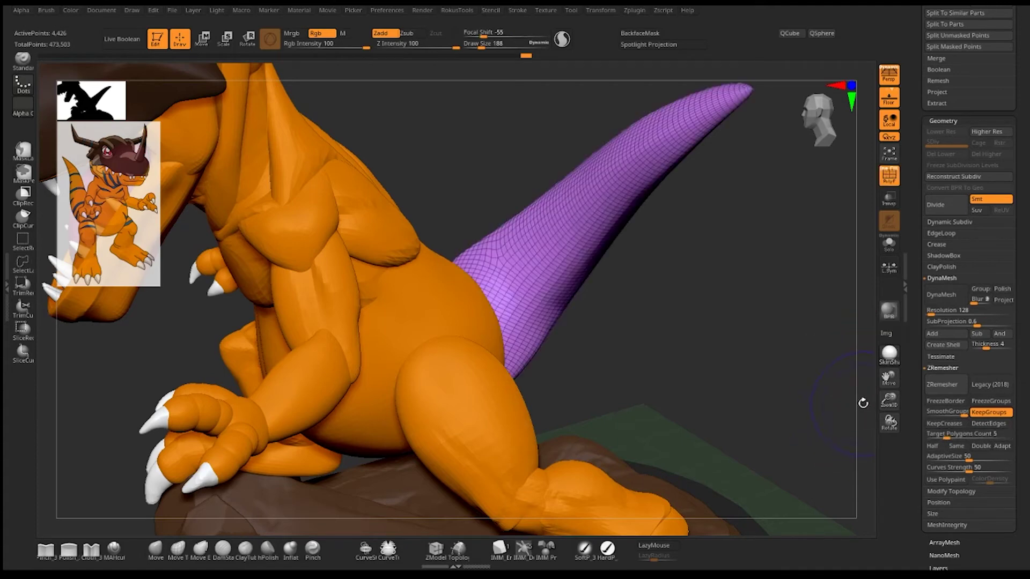
pyautogui.click(951, 433)
pyautogui.moveTo(751, 341); pyautogui.dragTo(742, 352)
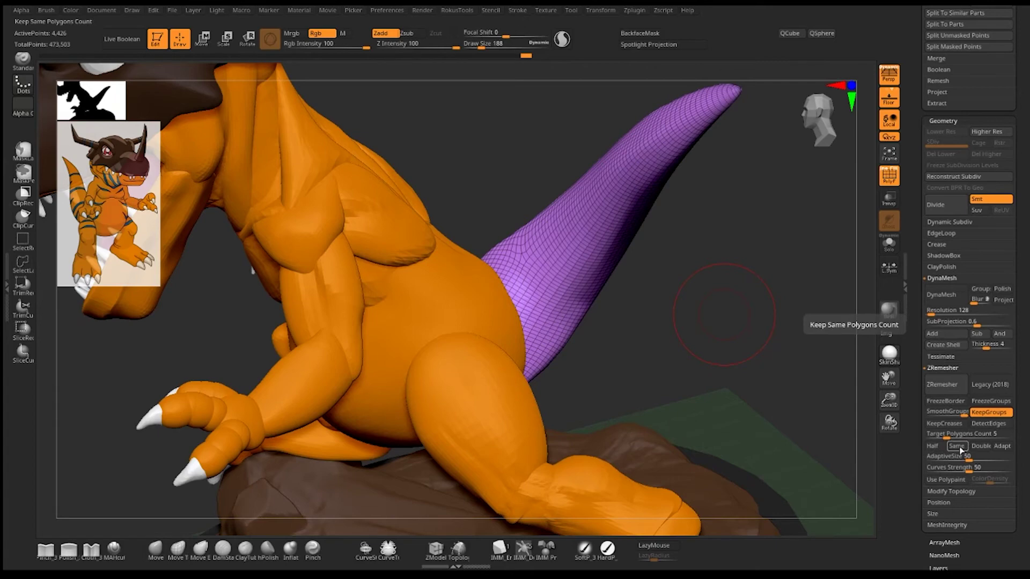
# Choose Double in ZRemesher and remesh the tail to 7,442 points, then orbit around it
pyautogui.click(957, 446)
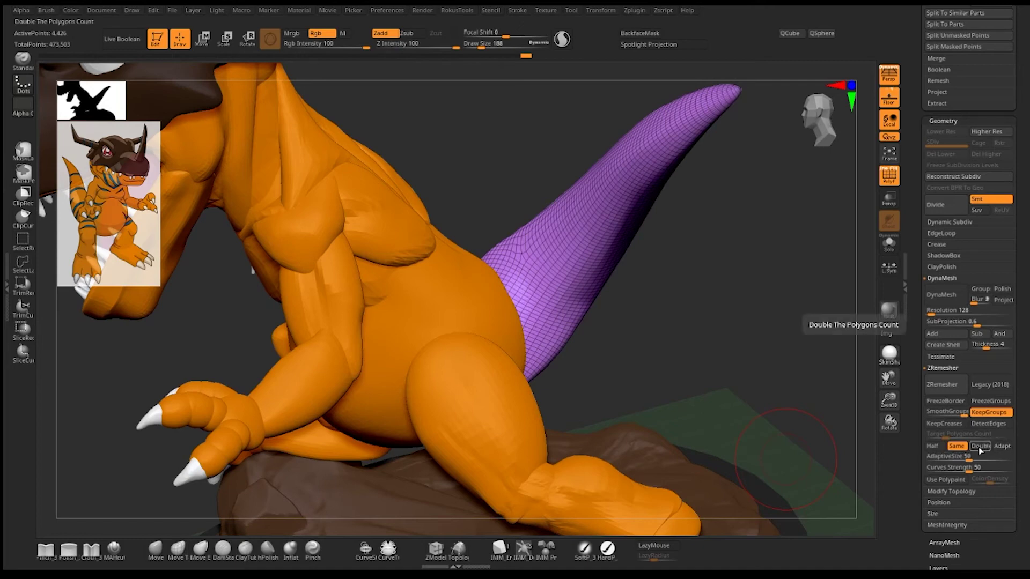
pyautogui.click(980, 446)
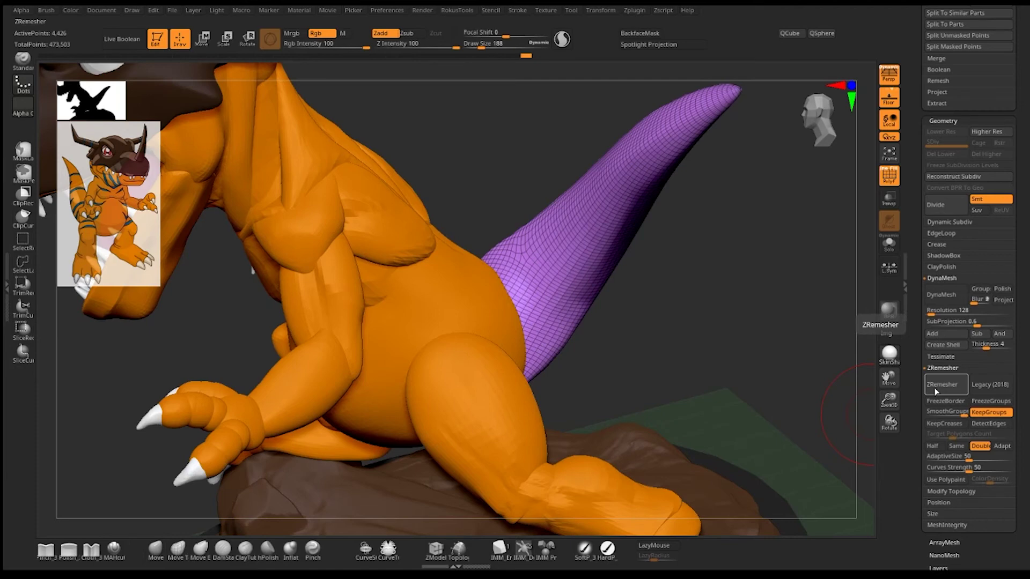
pyautogui.click(935, 391)
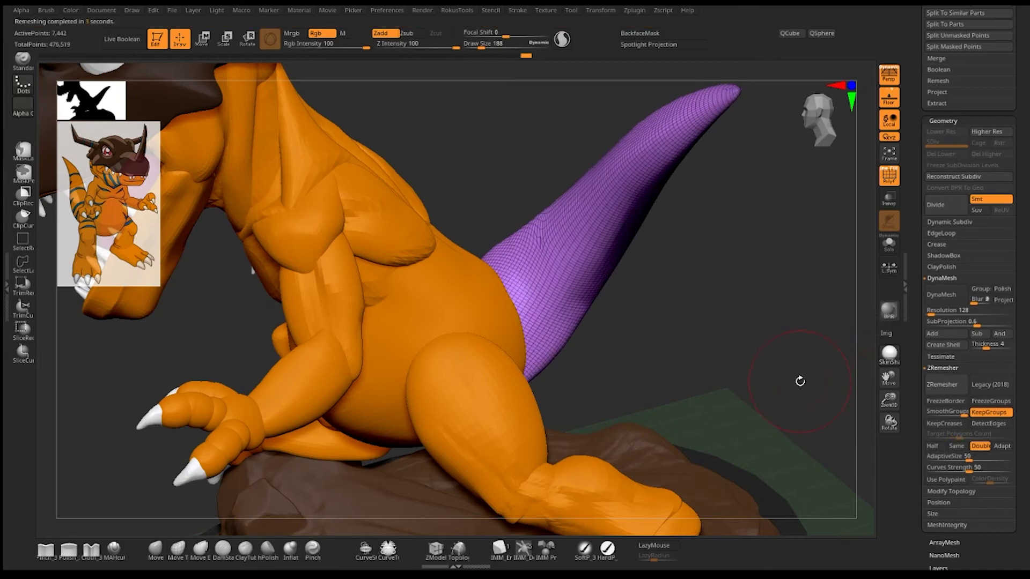
pyautogui.moveTo(726, 321)
pyautogui.mouseDown()
pyautogui.moveTo(754, 339)
pyautogui.moveTo(760, 363)
pyautogui.moveTo(734, 348)
pyautogui.moveTo(740, 298)
pyautogui.mouseUp()
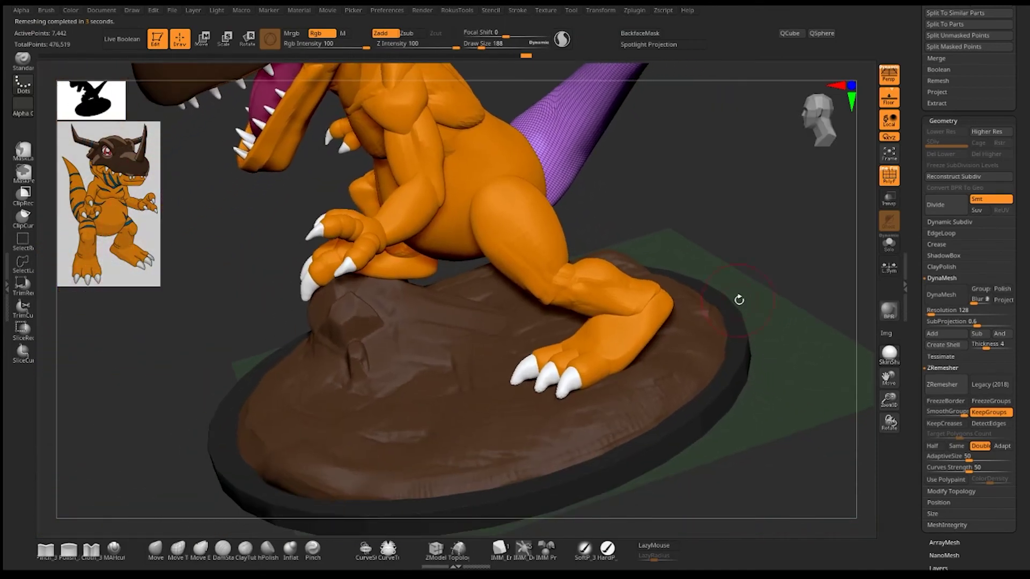
pyautogui.moveTo(740, 227)
pyautogui.mouseDown()
pyautogui.moveTo(774, 347)
pyautogui.moveTo(742, 395)
pyautogui.moveTo(769, 327)
pyautogui.mouseUp()
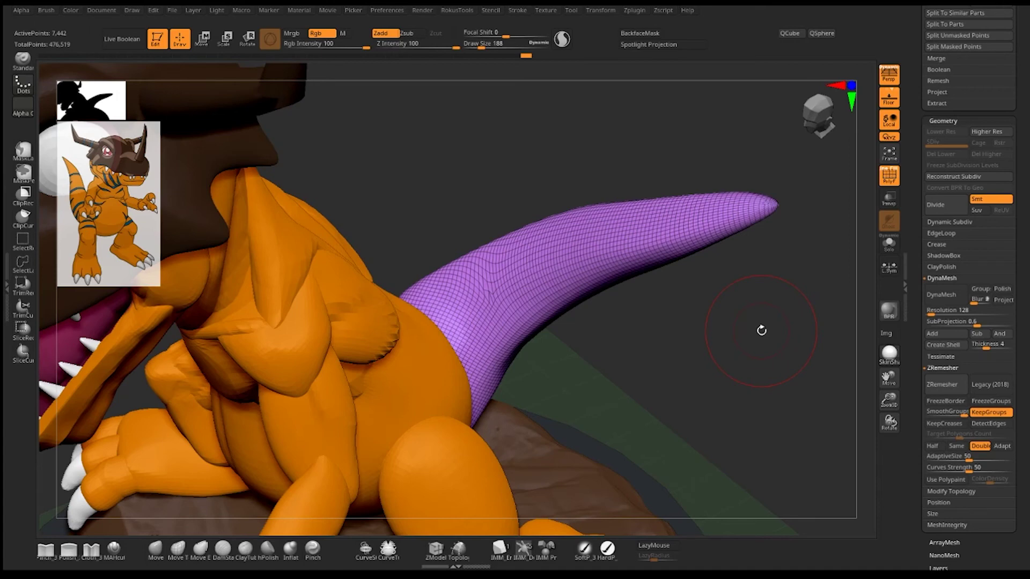
# DynaMesh the tail at resolution 128 to 25,435 points and reduce Draw Size to 39
pyautogui.click(947, 304)
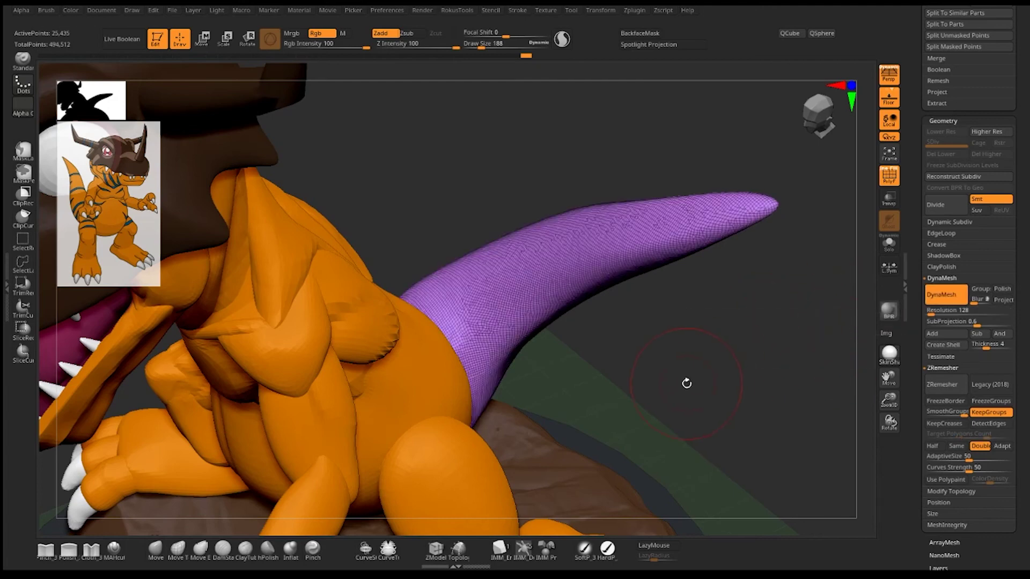
pyautogui.moveTo(783, 312)
pyautogui.keyDown('alt'); pyautogui.mouseDown()
pyautogui.moveTo(772, 417)
pyautogui.moveTo(642, 143)
pyautogui.moveTo(720, 255)
pyautogui.moveTo(722, 280)
pyautogui.mouseUp(); pyautogui.keyUp('alt')
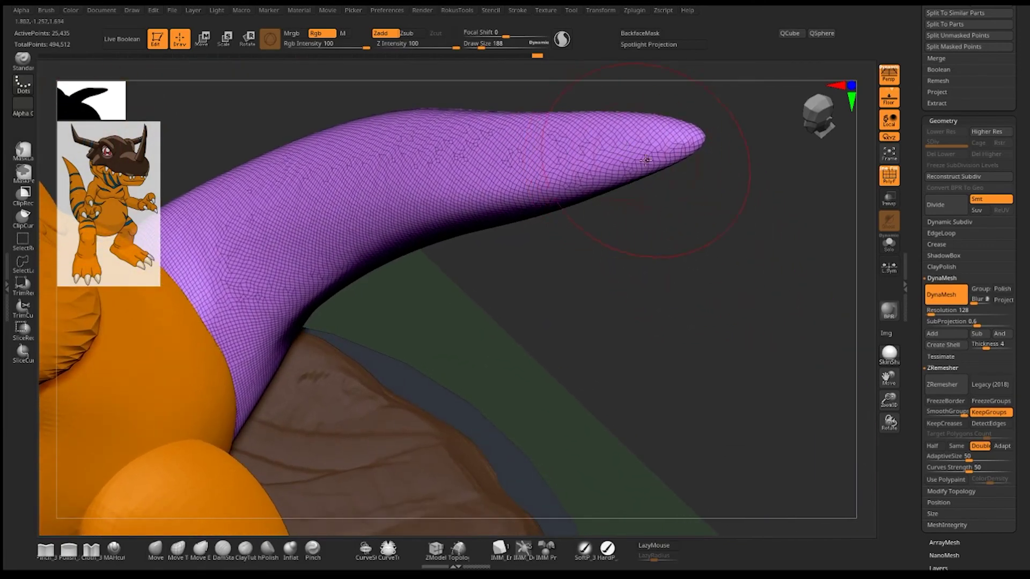
pyautogui.moveTo(715, 197)
pyautogui.keyDown('alt'); pyautogui.mouseDown()
pyautogui.moveTo(687, 254)
pyautogui.moveTo(701, 368)
pyautogui.mouseUp(); pyautogui.keyUp('alt')
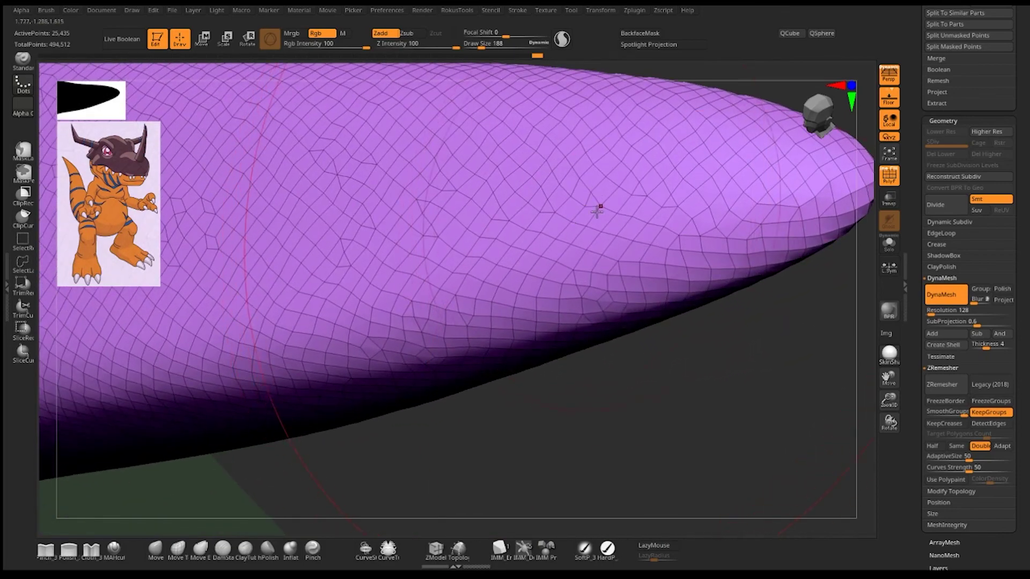
pyautogui.press('space')
pyautogui.moveTo(741, 381); pyautogui.dragTo(729, 384)
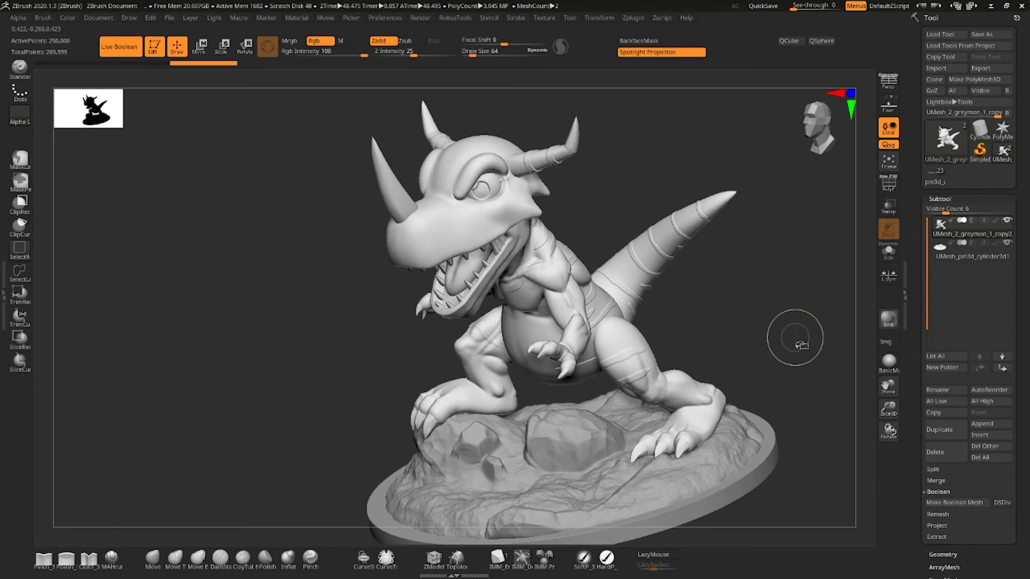
# Rotate the finished gray dinosaur slightly toward the viewer and to the left
pyautogui.moveTo(792, 333); pyautogui.dragTo(742, 290)
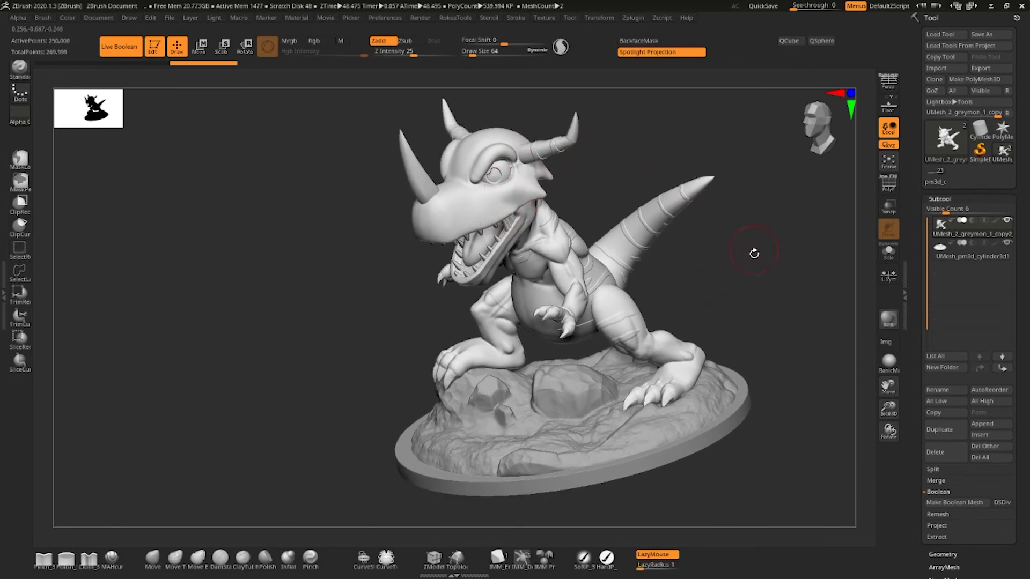
pyautogui.moveTo(752, 249); pyautogui.dragTo(748, 249)
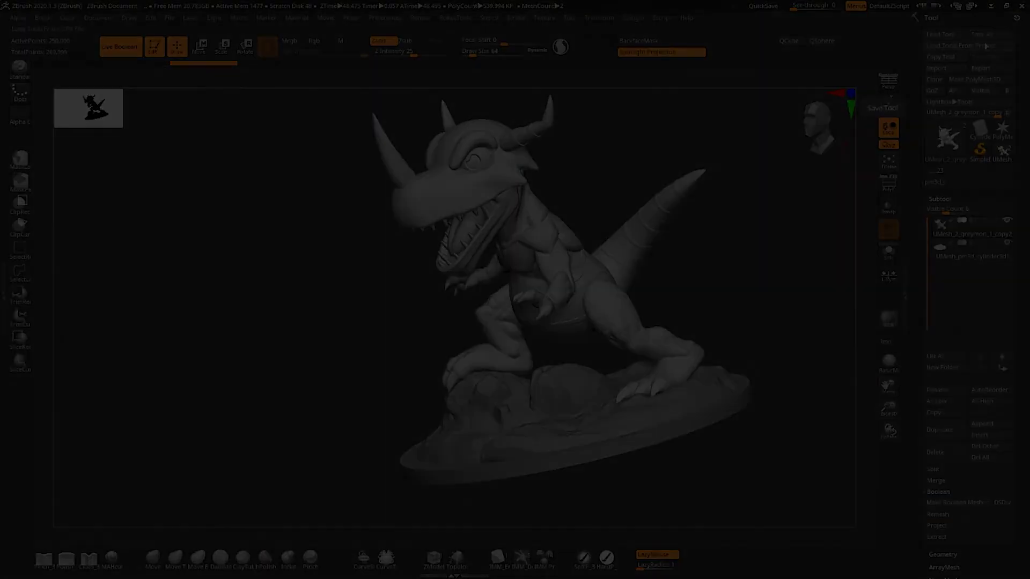